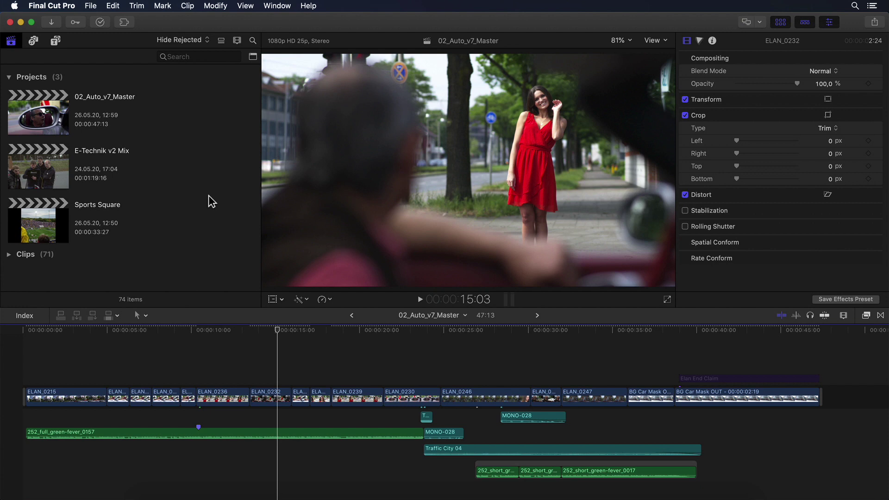
Set up a new project with custom Square 720x720 video, keeping the 23.98p rate.
key("cmd+n")
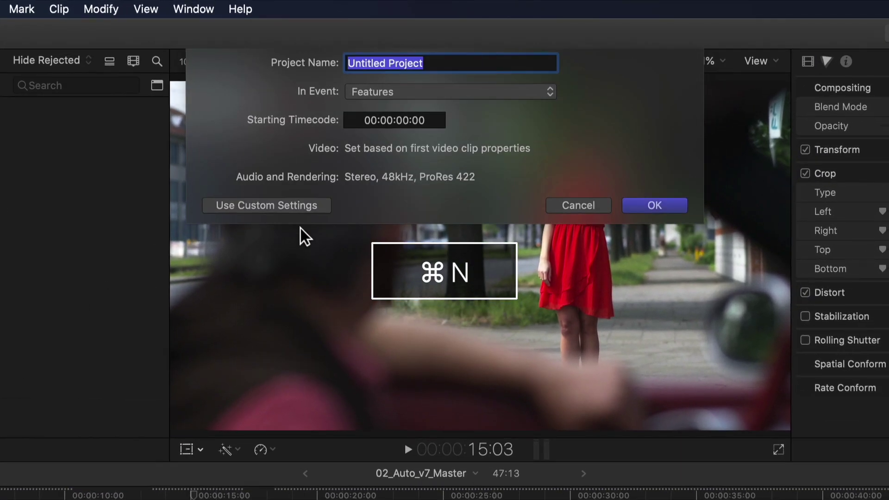
left_click(301, 205)
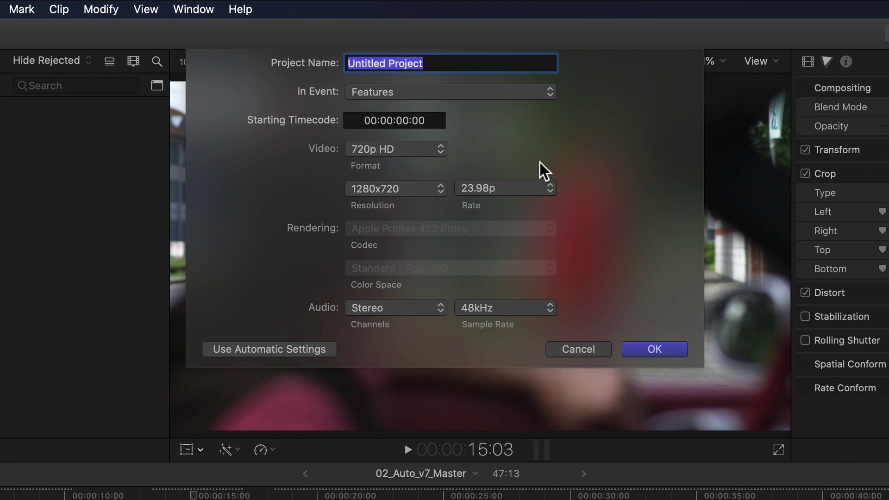
left_click(444, 149)
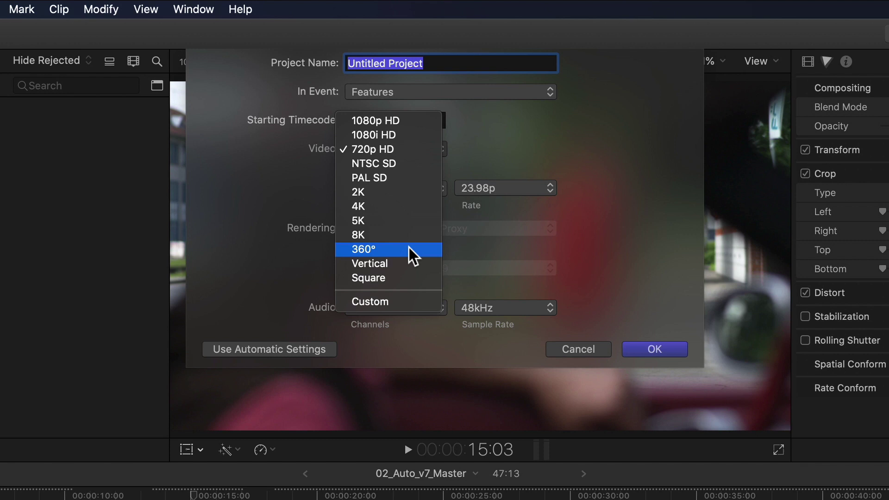
left_click(426, 263)
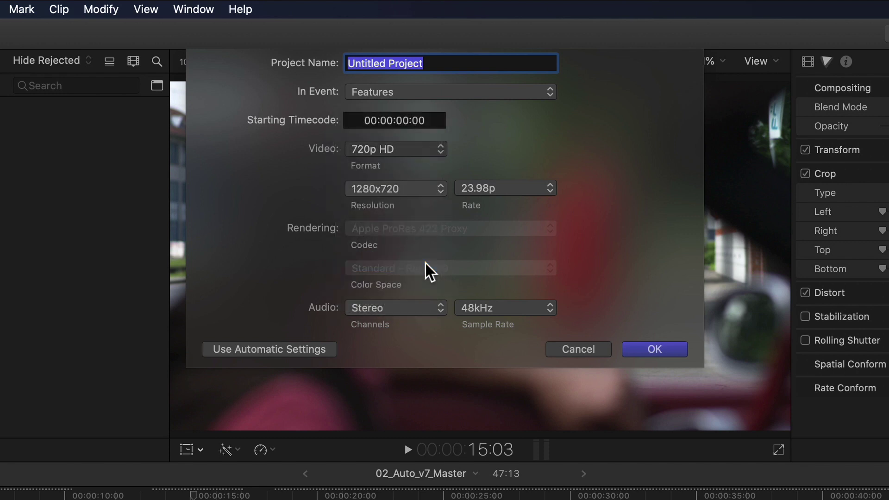
left_click(439, 188)
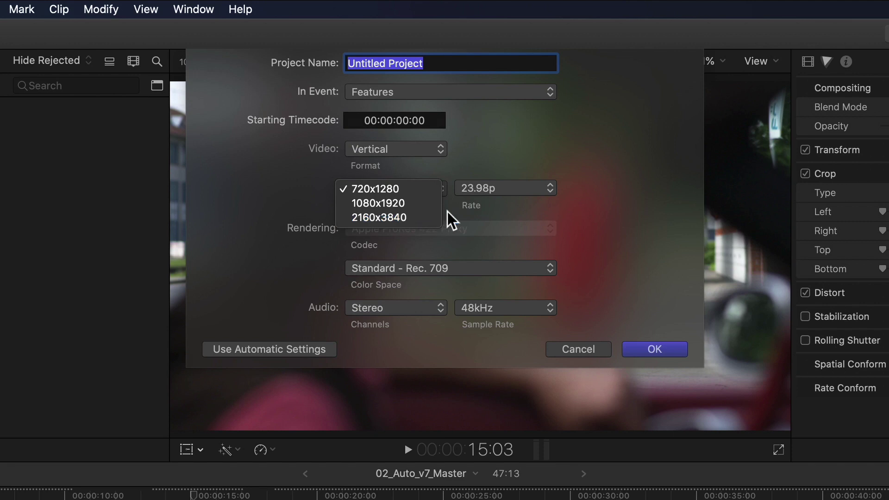
left_click(466, 210)
left_click(436, 155)
left_click(427, 160)
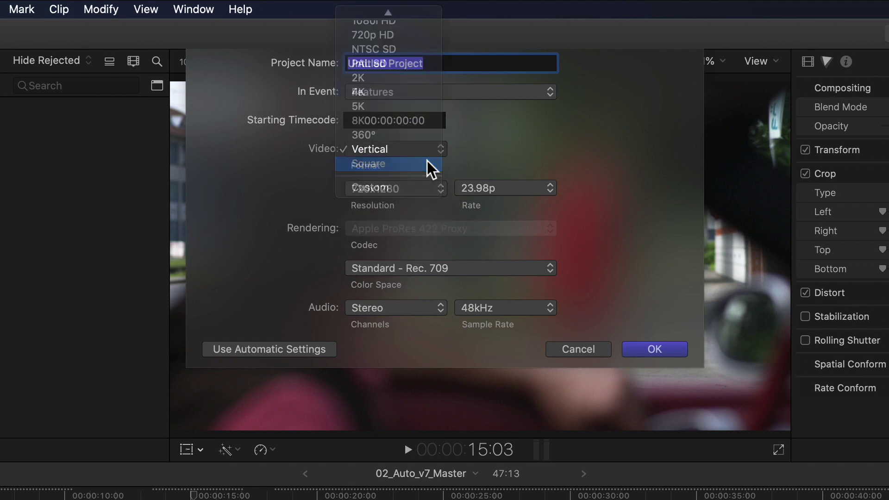
left_click(437, 188)
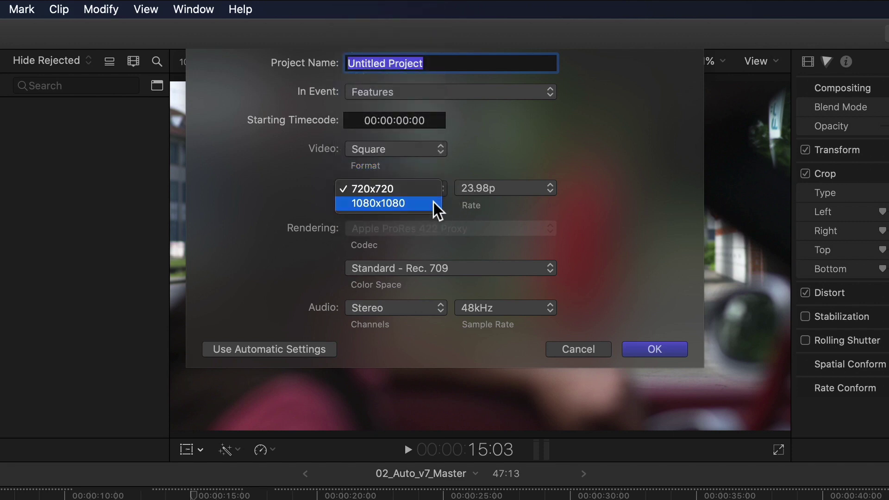
left_click(477, 211)
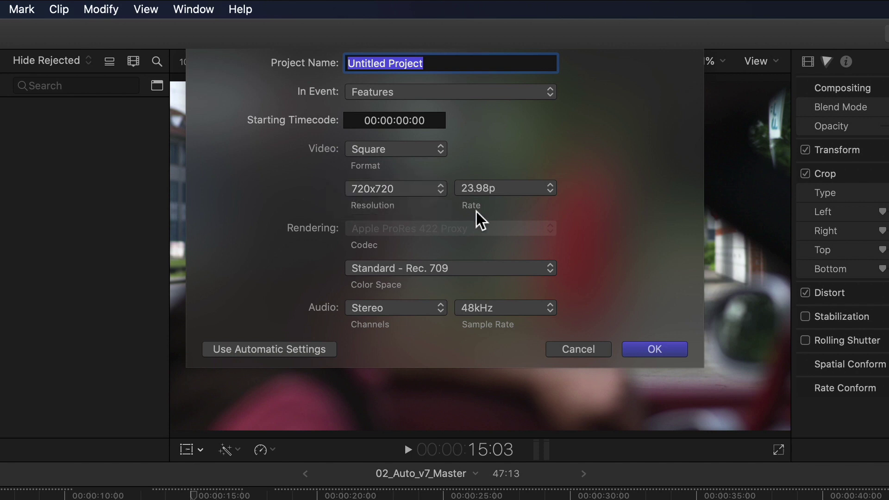
left_click(491, 188)
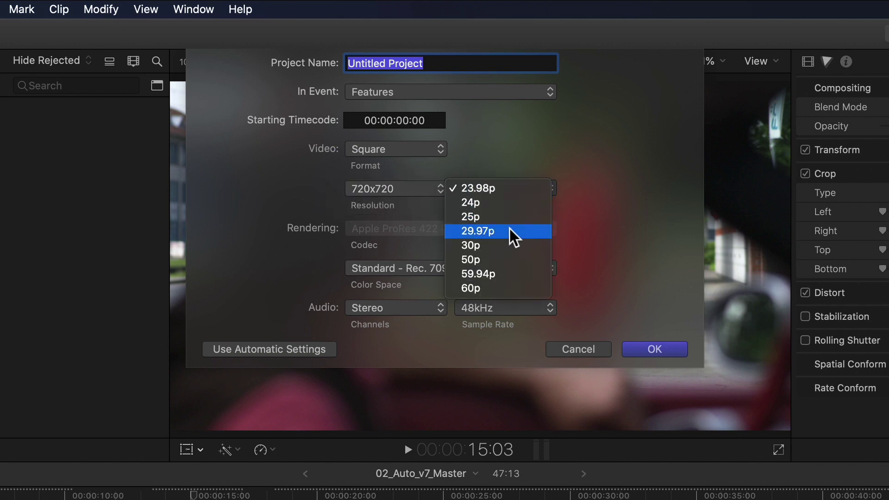
left_click(585, 193)
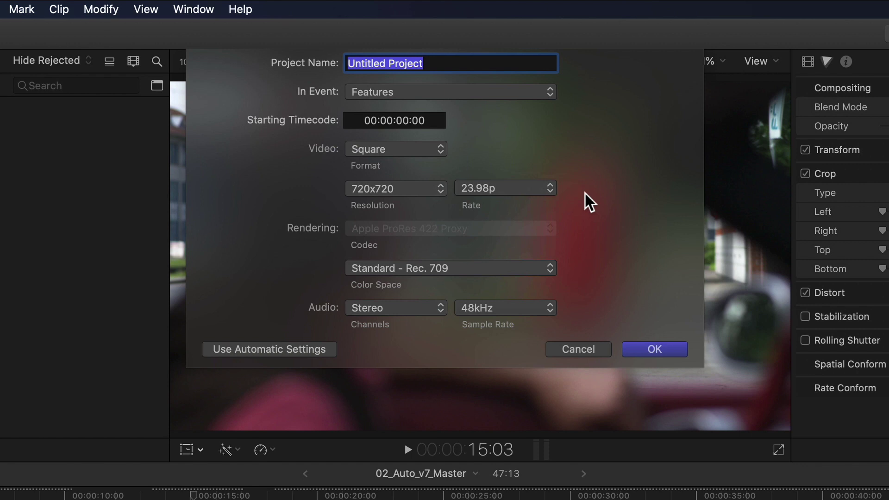
Cancel the new project and place the playhead in the 02_Auto_v7_Master timeline.
left_click(572, 349)
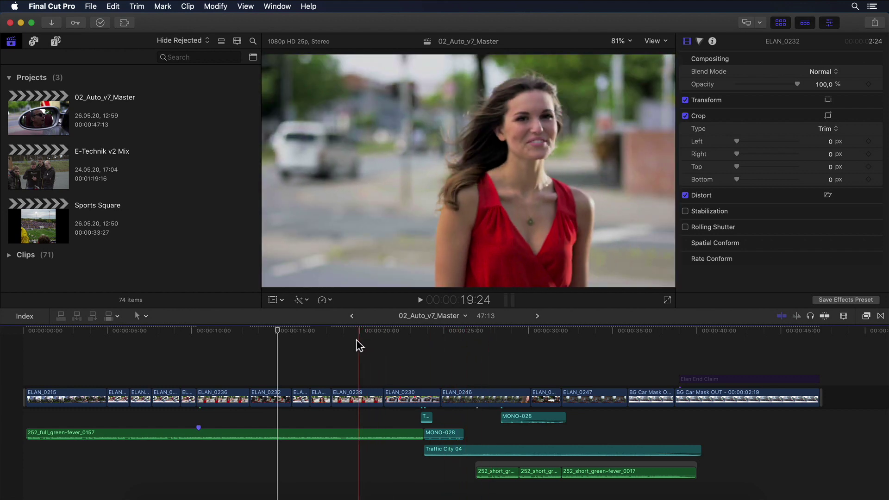
left_click(276, 343)
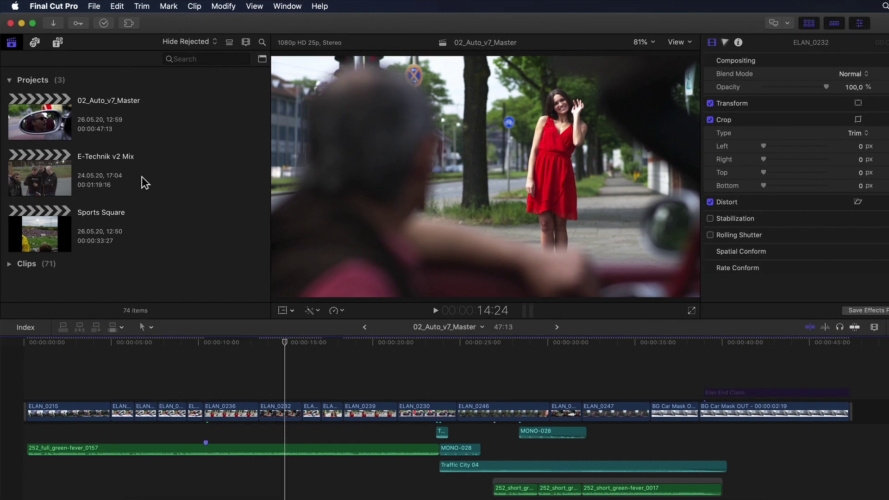
Duplicate 02_Auto_v7_Master and change the copy's video format to Square.
key("super+d")
left_click(59, 150)
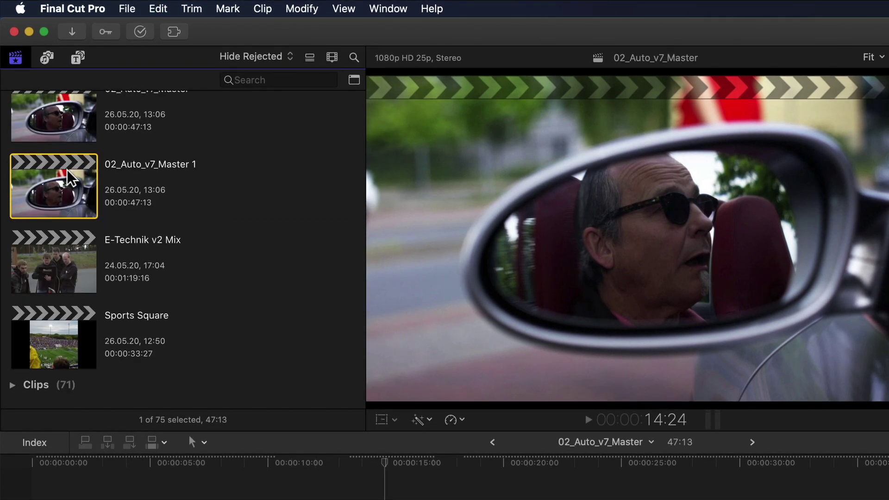
key("super+j")
left_click(58, 219)
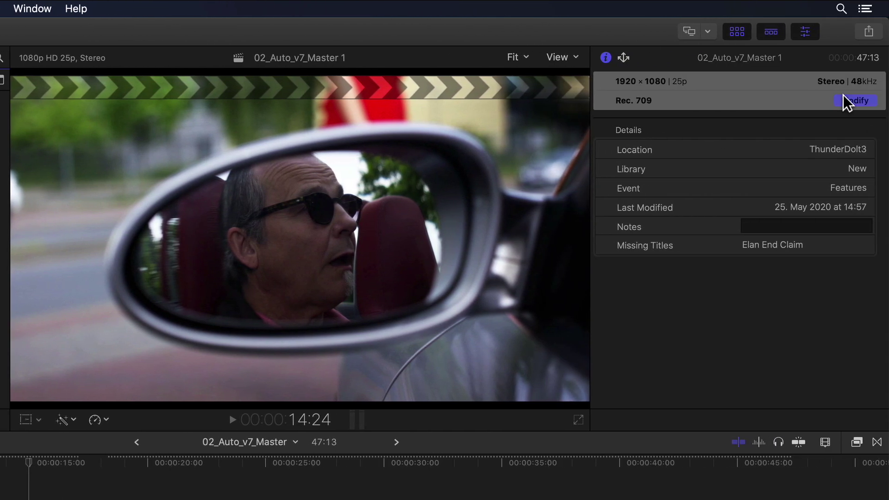
left_click(843, 96)
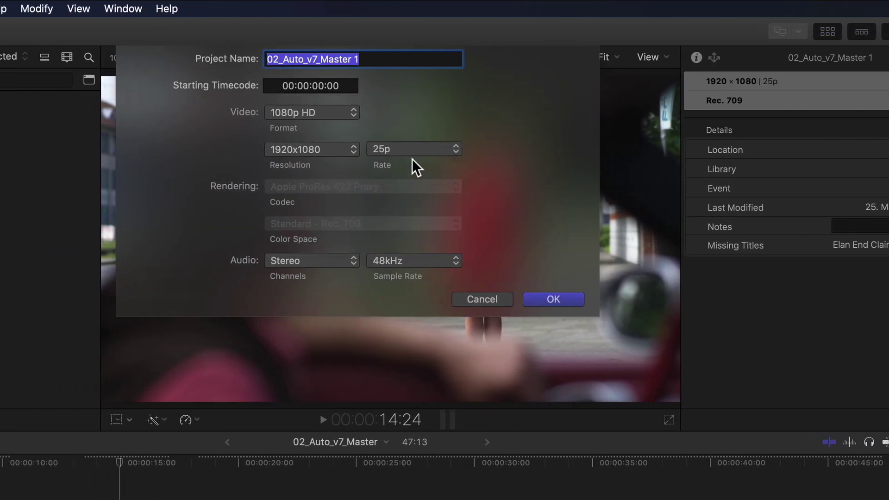
left_click(406, 114)
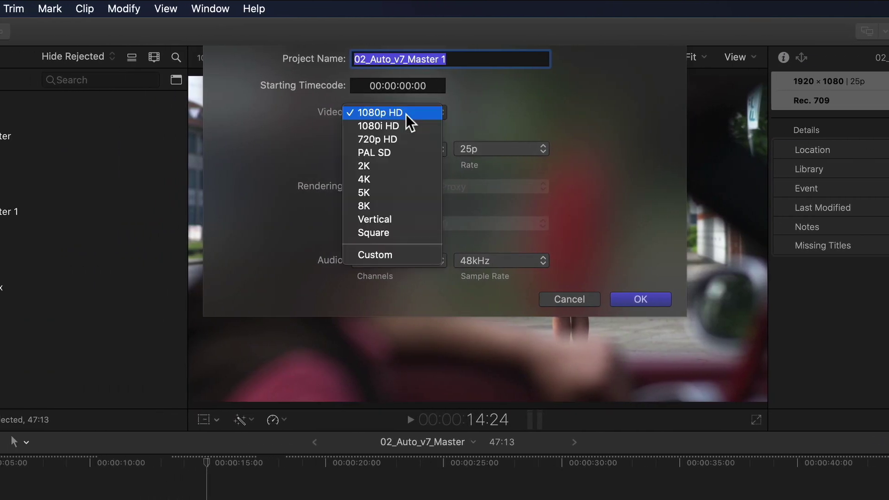
left_click(392, 232)
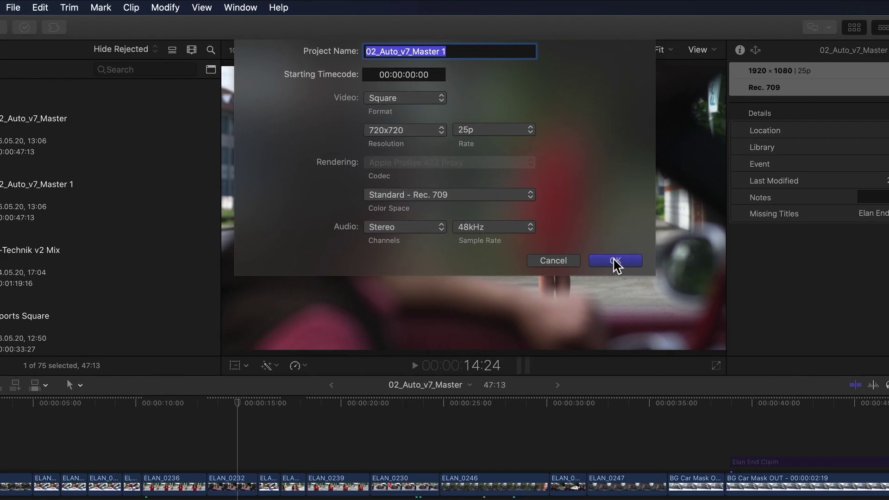
left_click(639, 299)
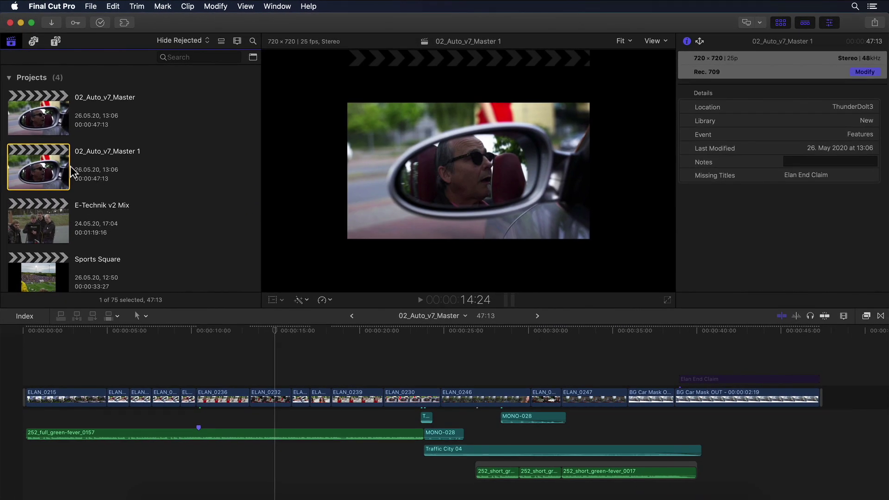
Open the 02_Auto_v7_Master 1 copy in the timeline and select the ELAN_0232 clip.
double_click(52, 167)
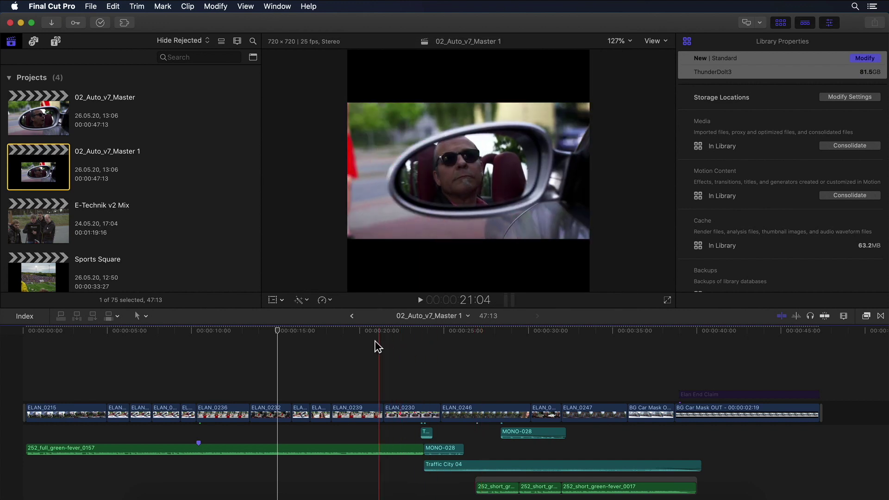
left_click(275, 342)
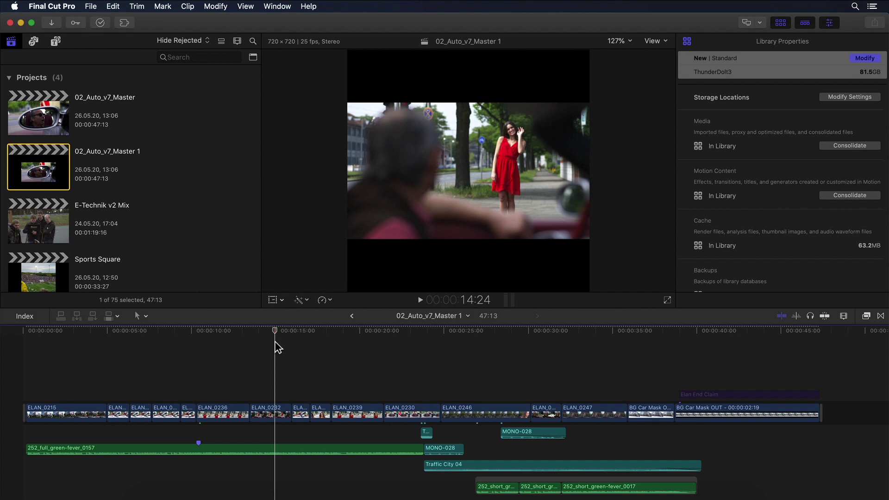
left_click(271, 411)
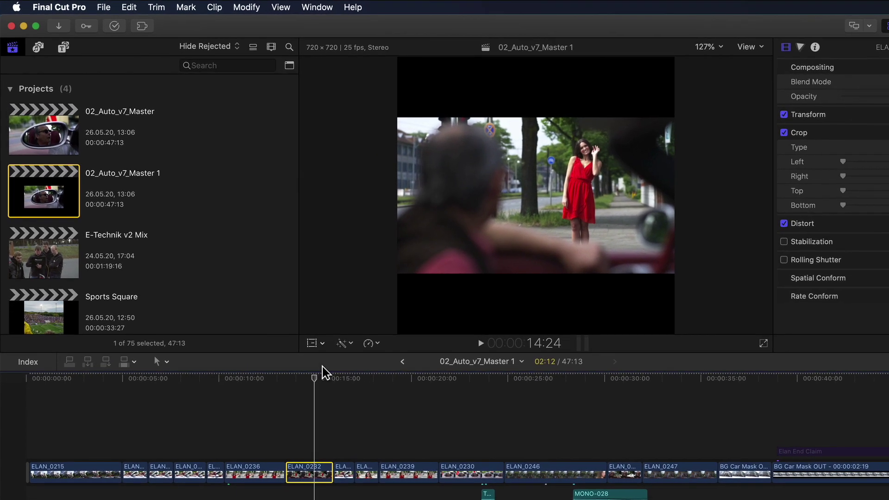
left_click(250, 7)
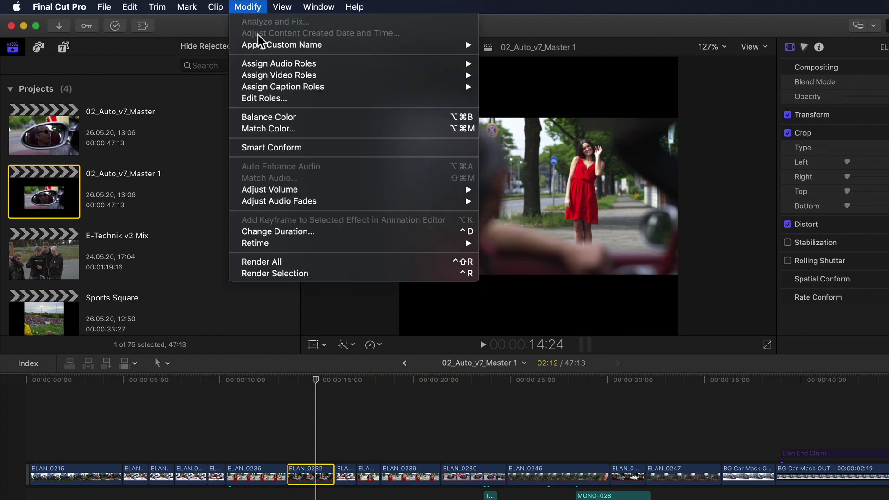
Apply Smart Conform to ELAN_0232, review the result, then delete the 02_Auto_v7_Master 1 project.
left_click(372, 155)
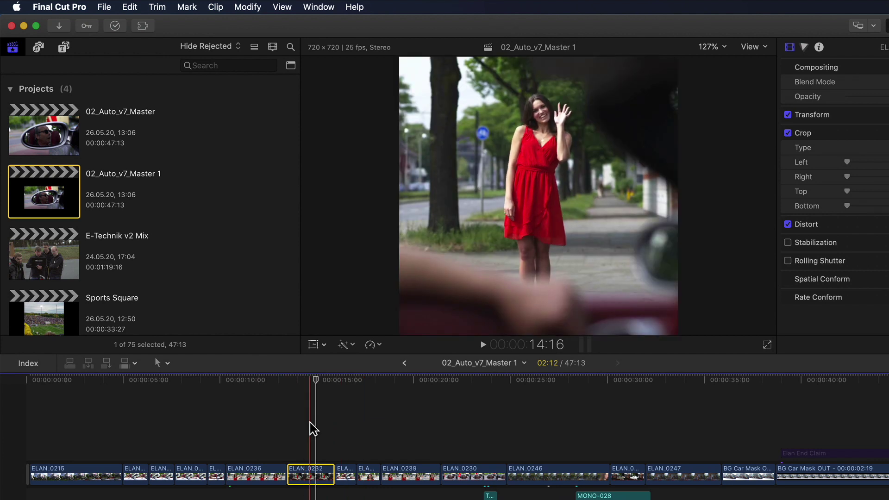
left_click(314, 381)
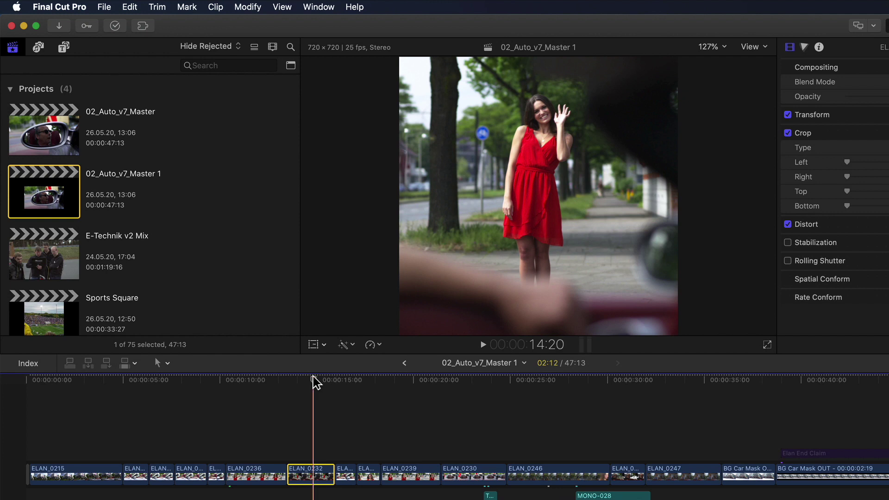
key("super+BackSpace")
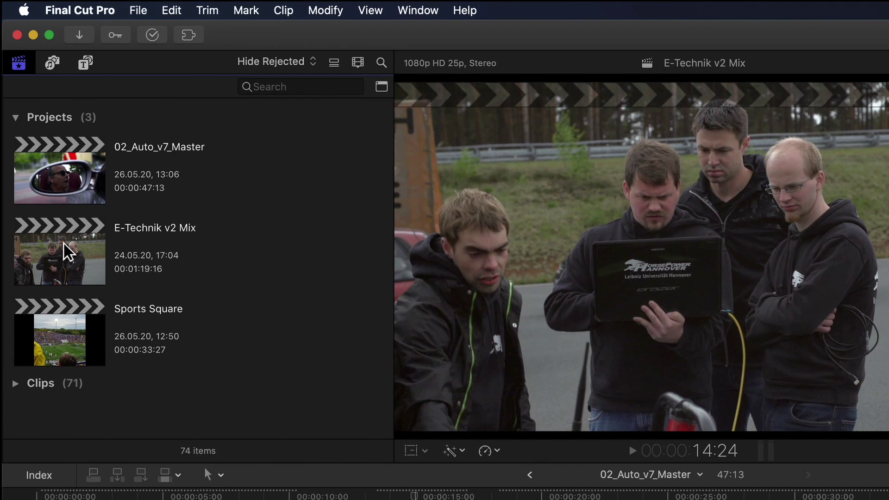
Choose Duplicate Project As… for the 02_Auto_v7_Master project.
right_click(75, 172)
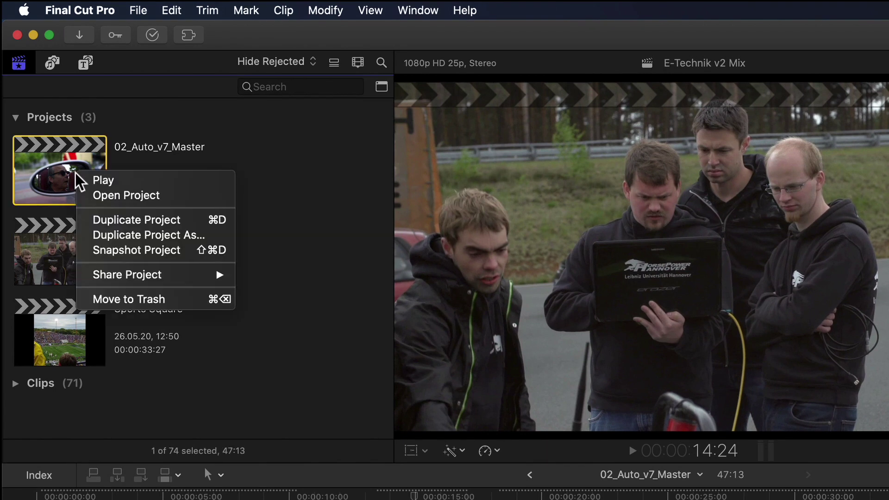
left_click(229, 235)
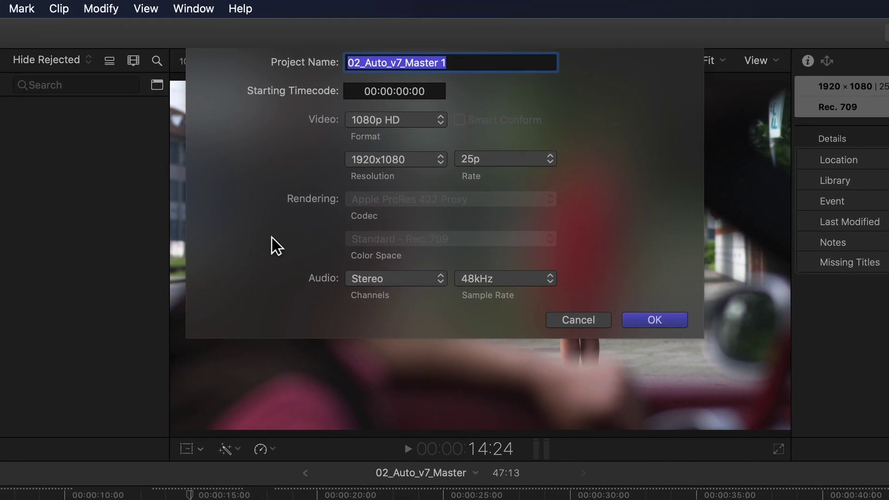
Rename the duplicate '02_Auto_v7_Master SQUARE 720', set Square format, and enable Smart Conform.
left_click(477, 64)
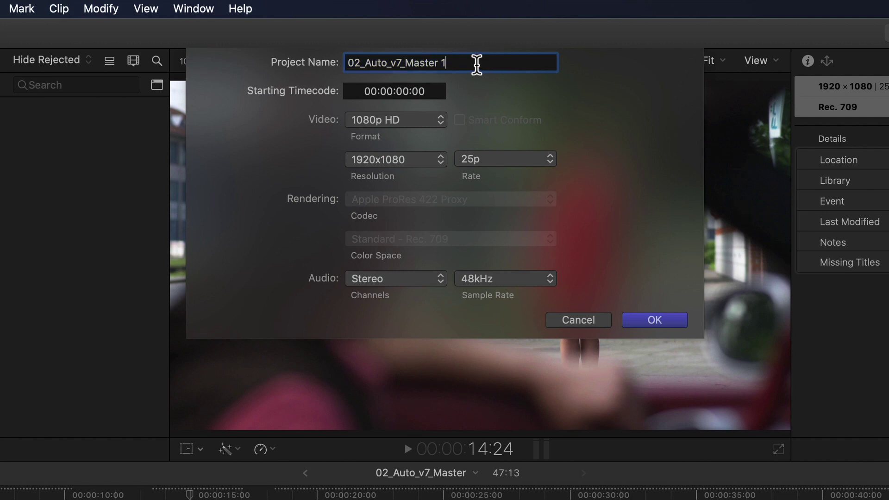
key("BackSpace")
type("SQUARE 720")
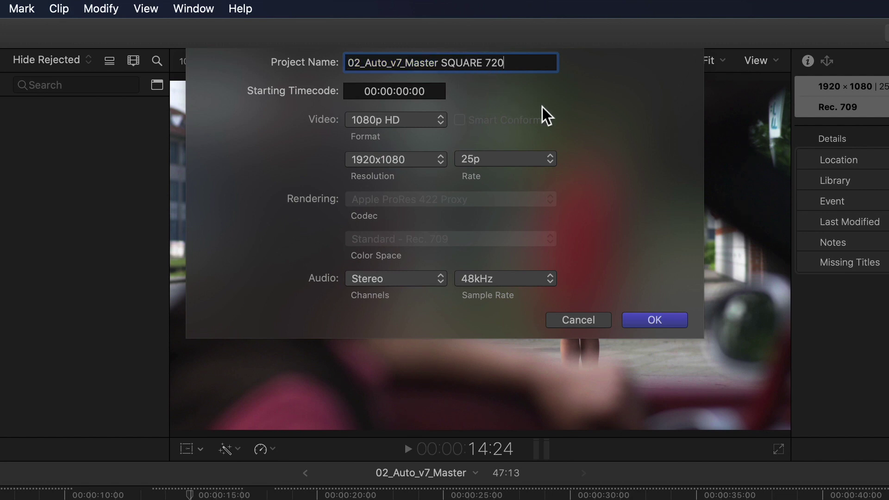
left_click(441, 121)
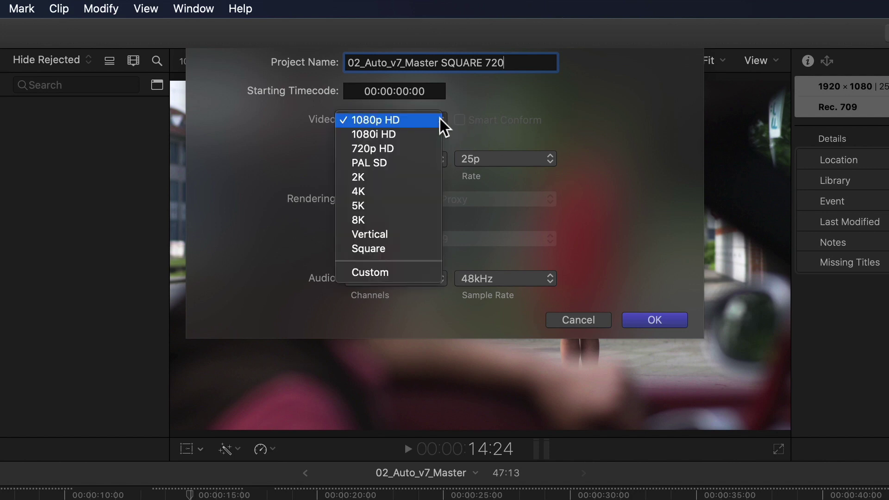
left_click(410, 250)
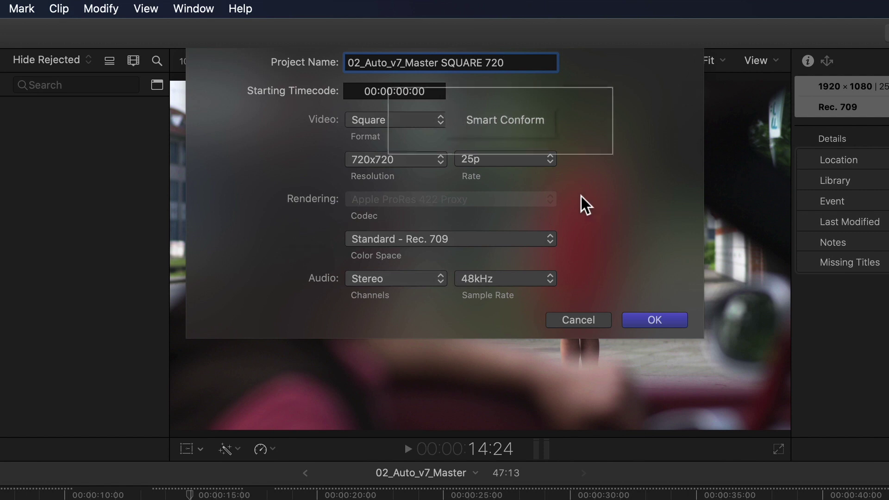
left_click(440, 125)
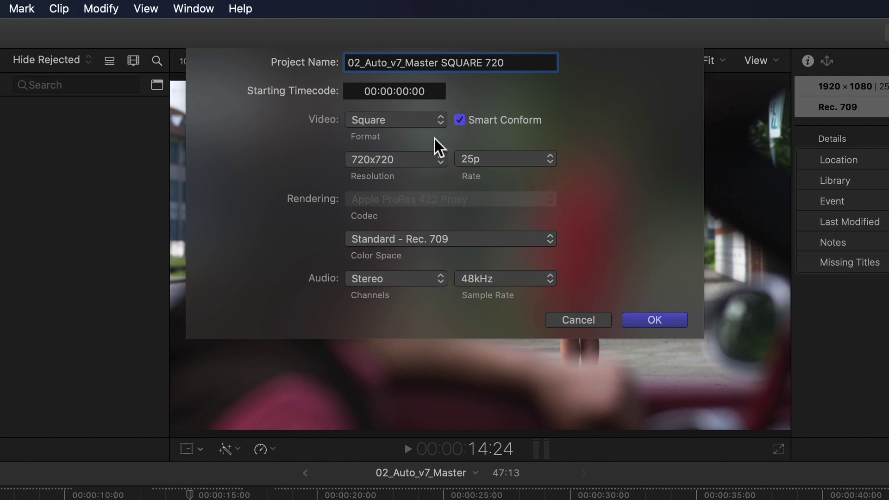
Try the 720p, 4K, 5K and Vertical formats, return to Square, and create the duplicate.
left_click(430, 119)
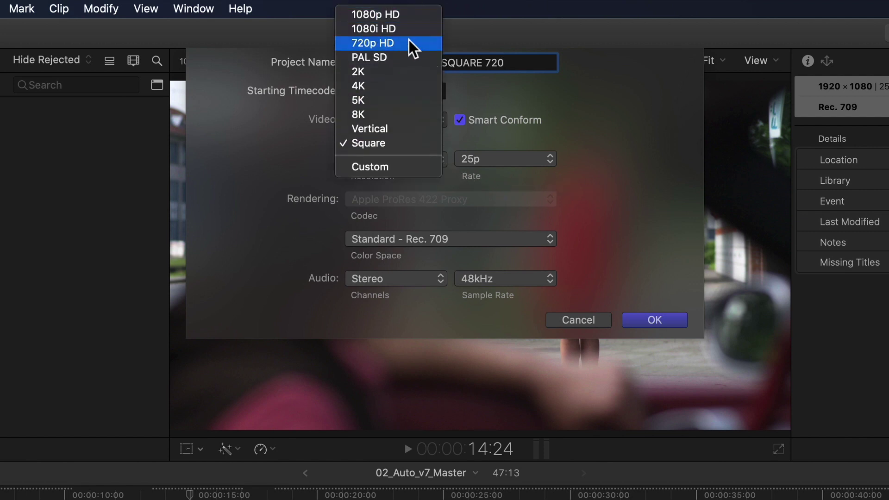
left_click(409, 41)
left_click(393, 114)
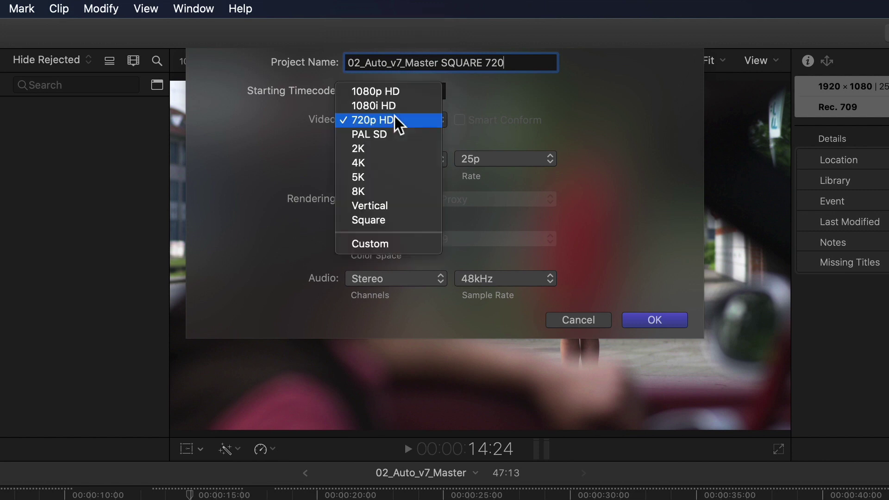
left_click(391, 161)
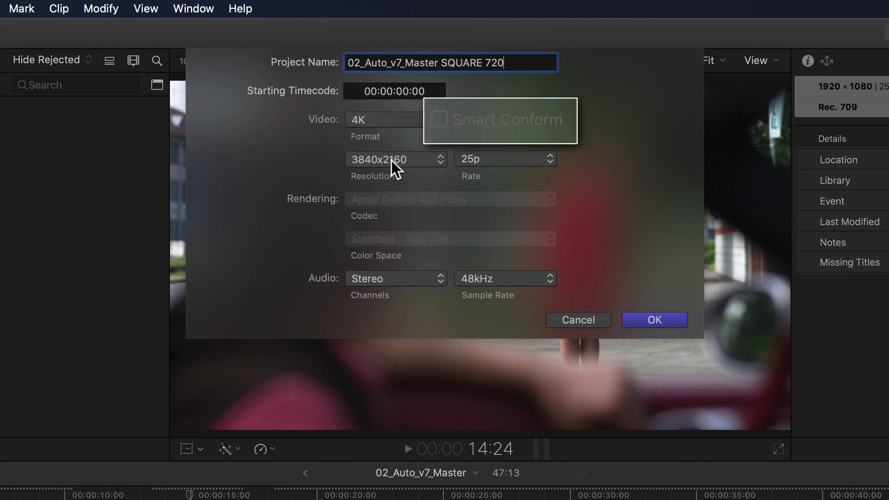
left_click(408, 122)
left_click(404, 134)
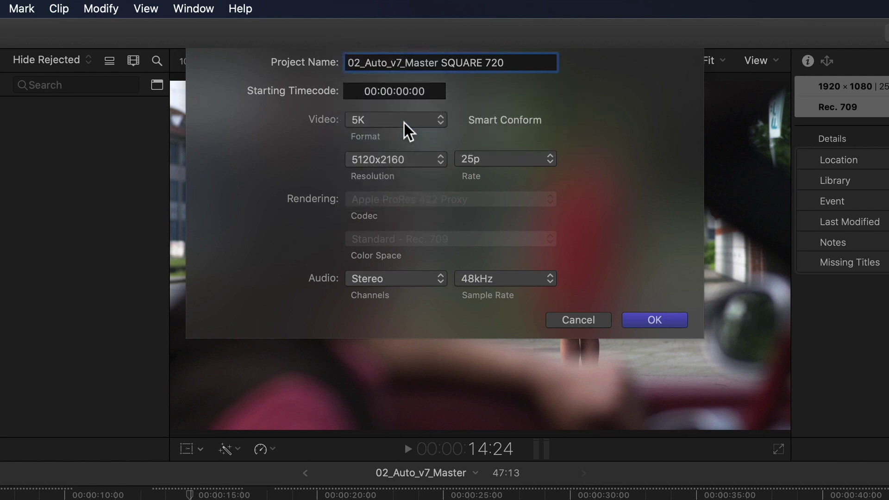
left_click(404, 122)
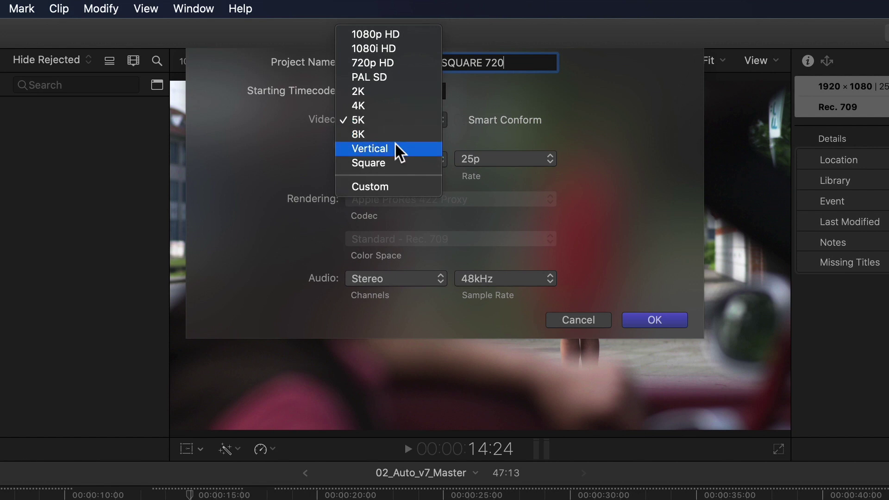
left_click(397, 149)
left_click(399, 121)
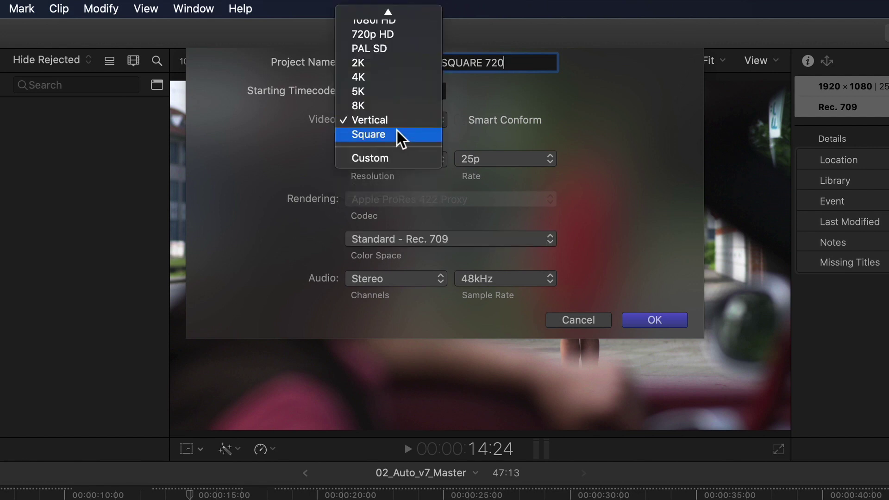
left_click(395, 137)
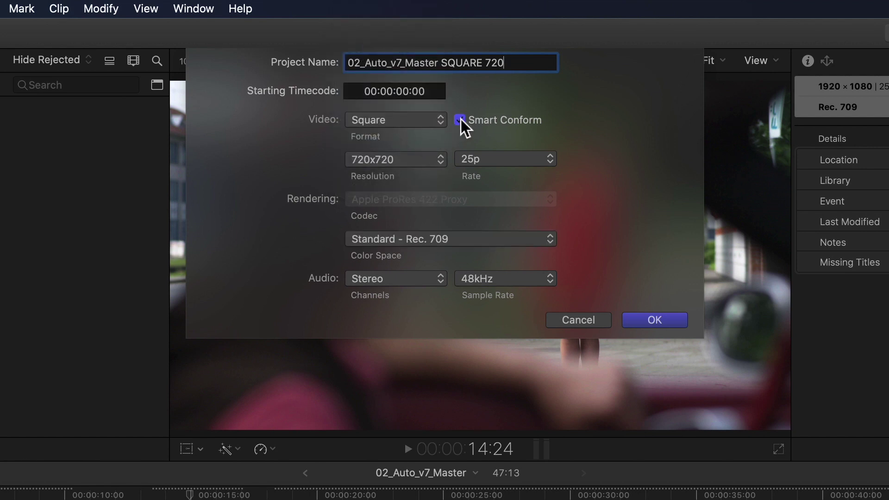
left_click(644, 318)
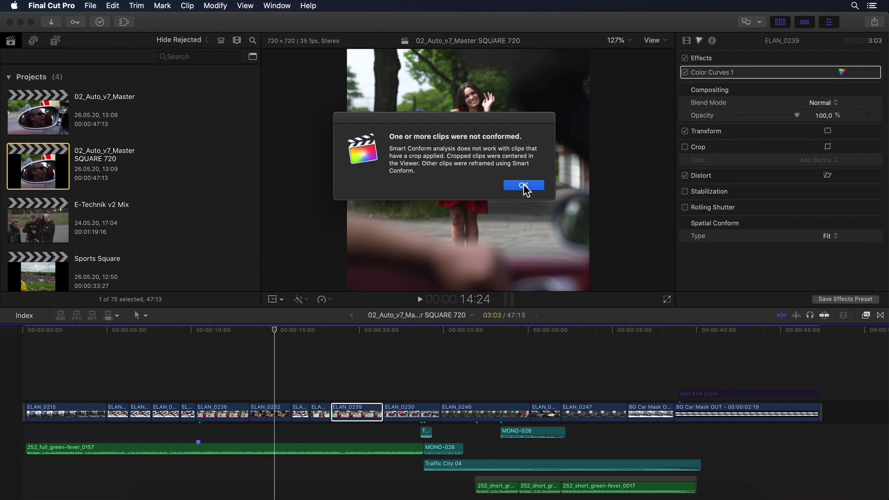
Dismiss the 'One or more clips were not conformed' alert with OK.
left_click(507, 195)
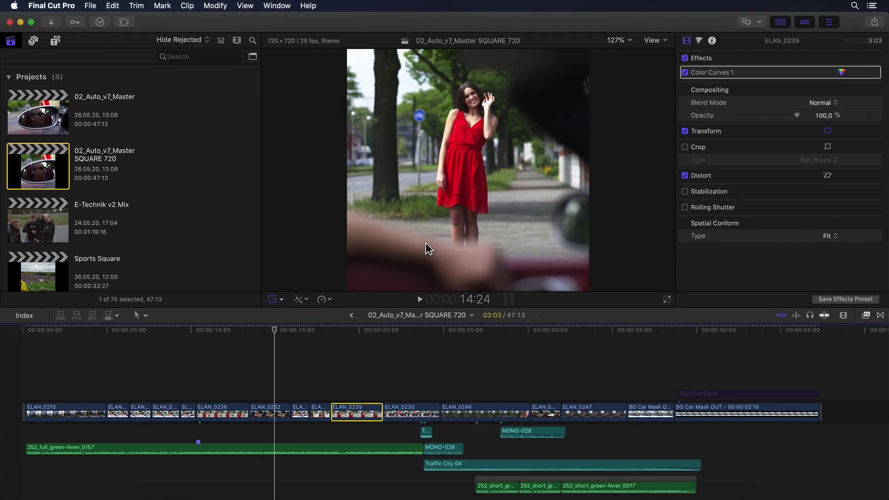
Inspect ELAN_0232 and ELAN_0239, enabling ELAN_0239's crop, then move on to ELAN_0246.
left_click(258, 335)
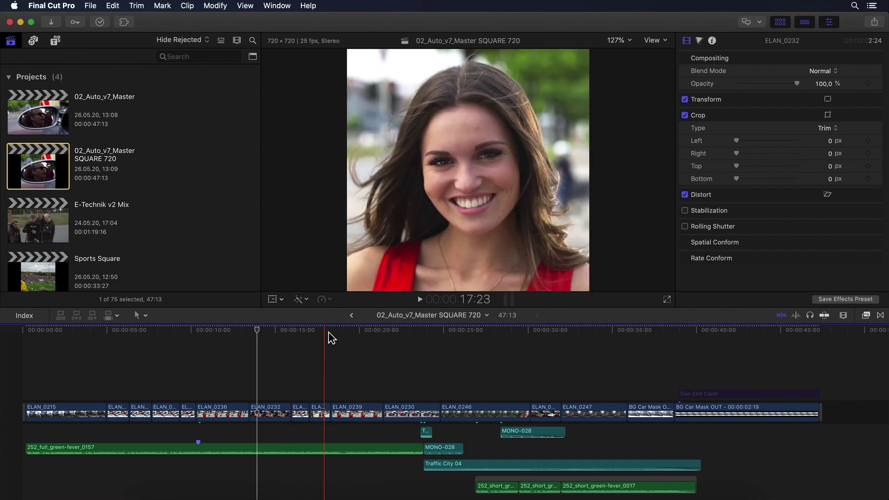
left_click(358, 331)
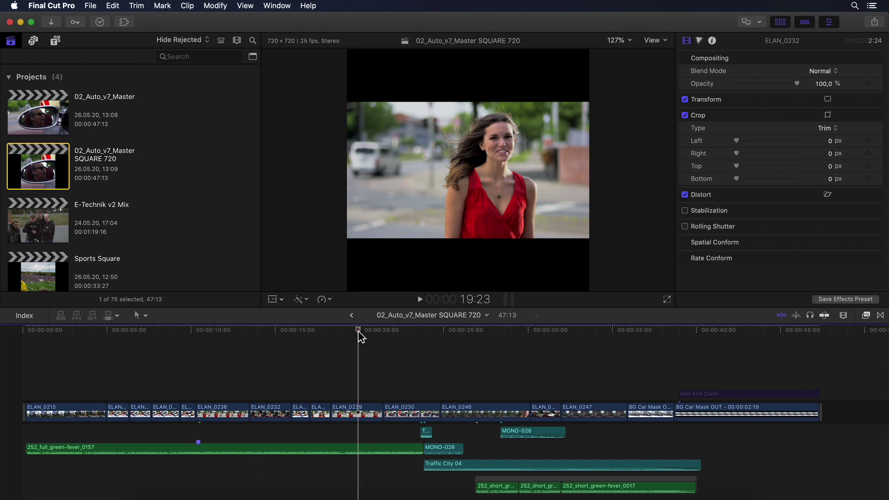
left_click(580, 142)
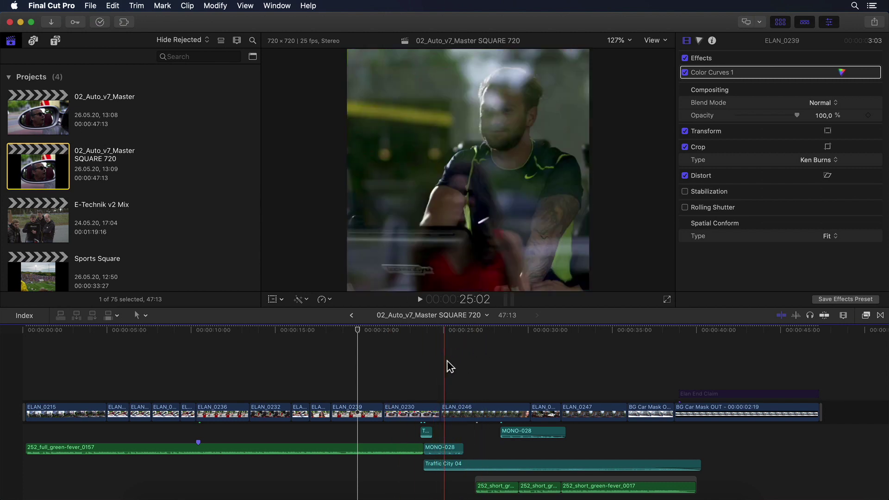
left_click(488, 360)
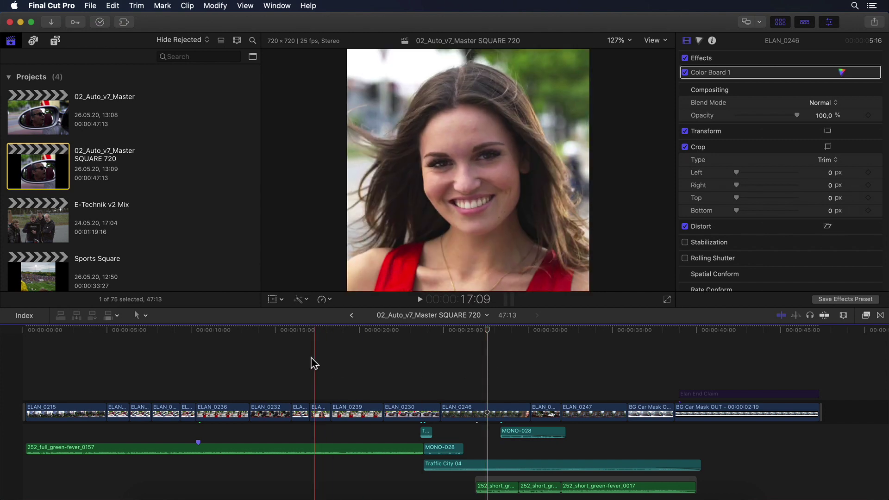
Move the playhead back to ELAN_0232 at 14:12.
left_click(268, 366)
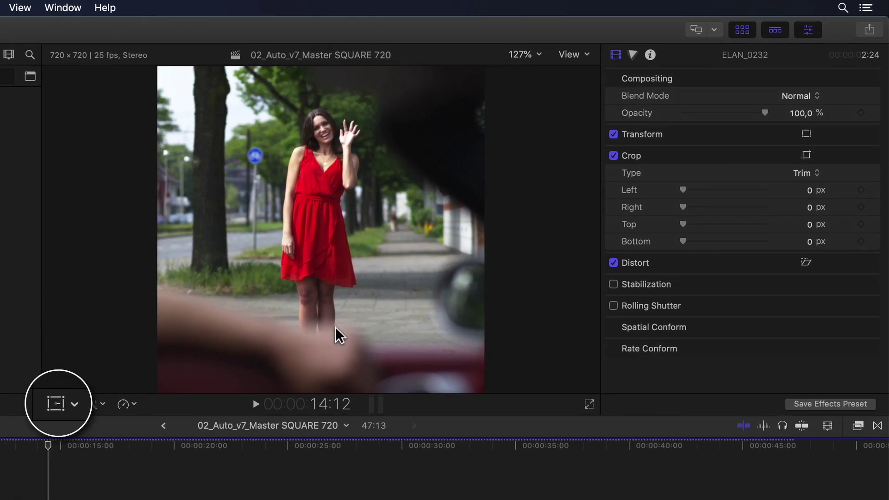
Show ELAN_0232's on-screen transform controls and reset its Position.
right_click(352, 281)
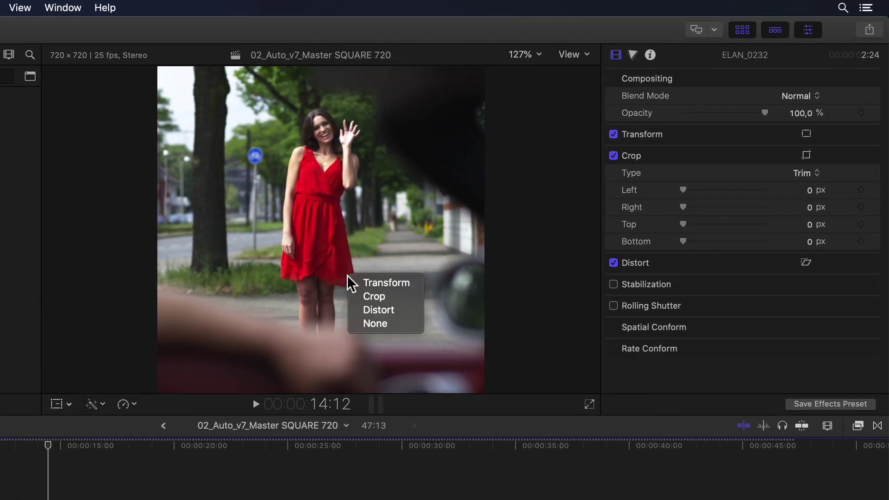
left_click(477, 294)
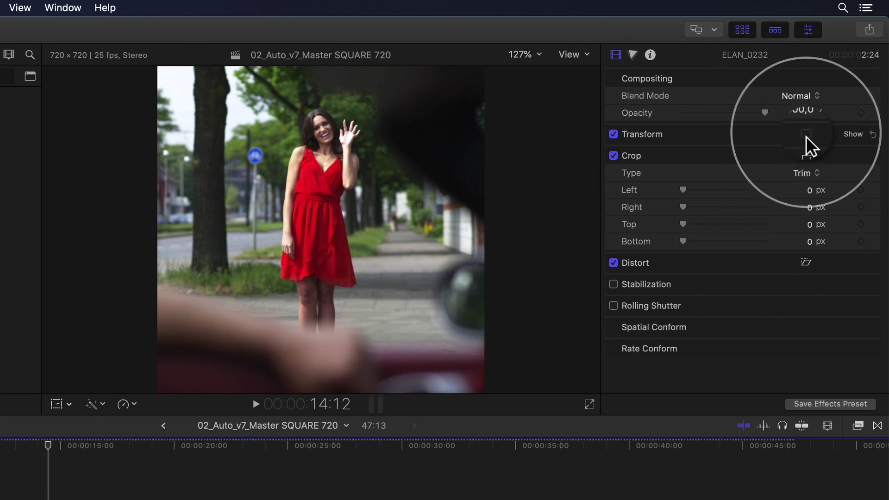
key("shift+t")
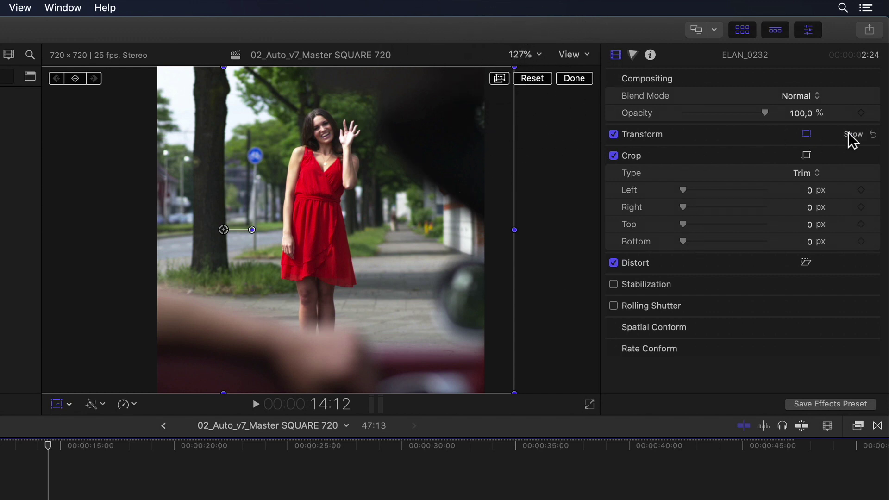
left_click(853, 134)
left_click_drag(805, 186, 806, 186)
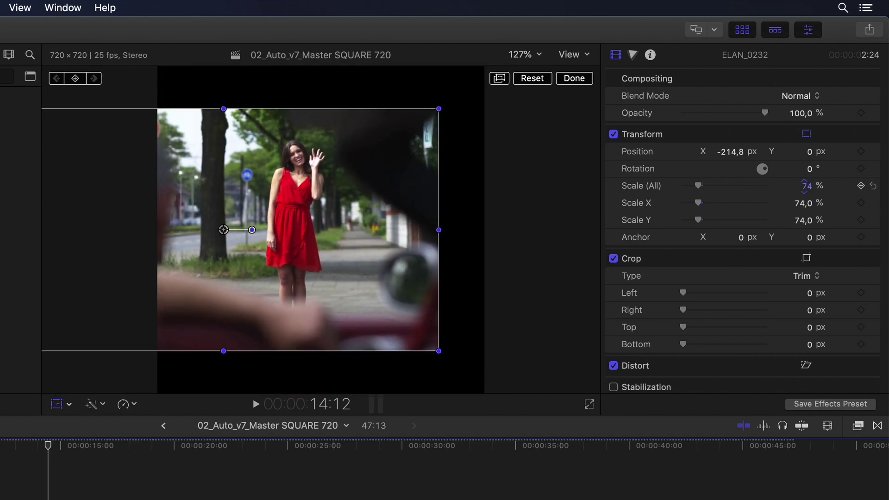
left_click(873, 152)
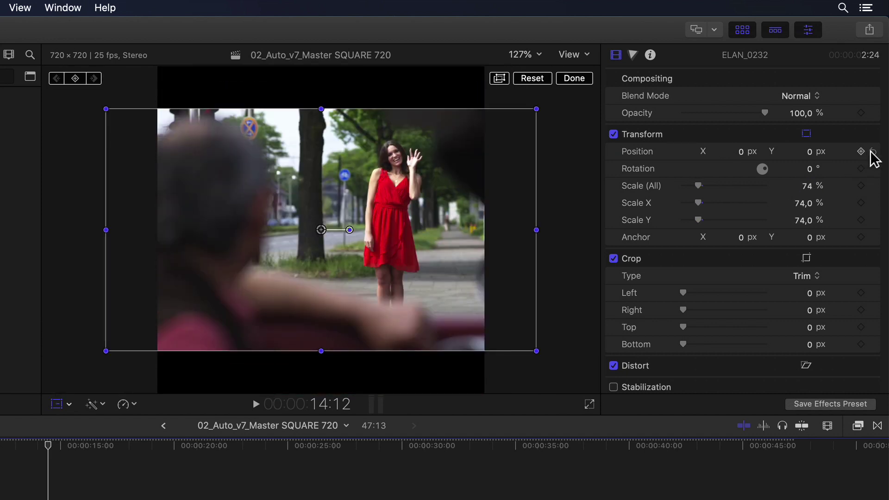
left_click(500, 79)
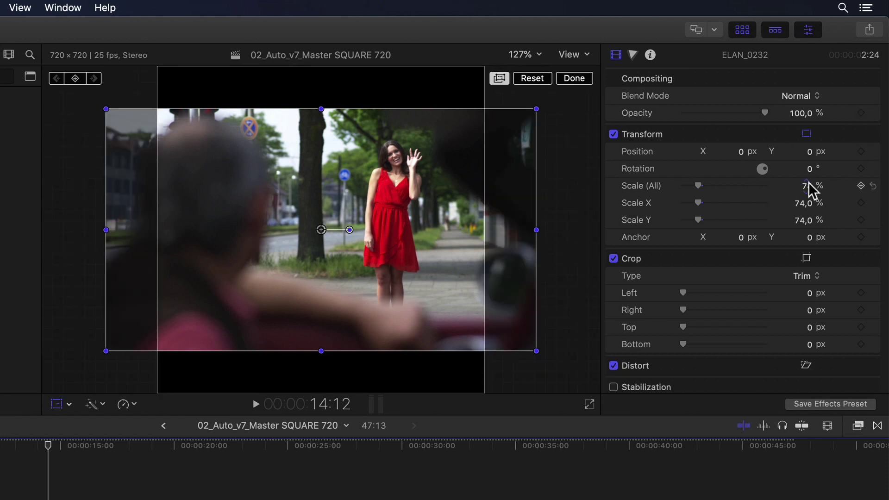
Scale ELAN_0232 to 102% and position it at X 19.1 px, Y -1.8 px.
mouse_move(807, 186)
left_mouse_down()
mouse_move(808, 162)
mouse_move(808, 189)
mouse_move(807, 167)
mouse_move(807, 178)
left_mouse_up()
left_click_drag(413, 198, 391, 199)
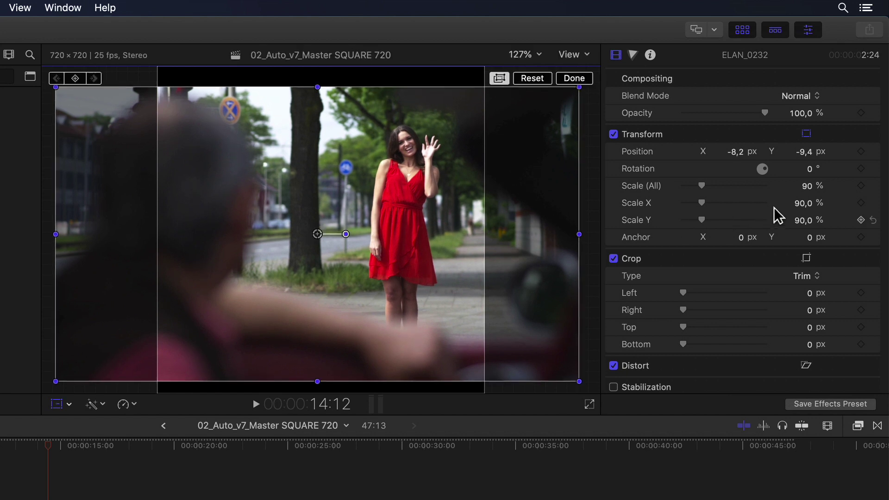
left_click_drag(809, 186, 808, 174)
mouse_move(534, 246)
left_mouse_down()
mouse_move(538, 234)
mouse_move(546, 238)
left_mouse_up()
key("super+minus")
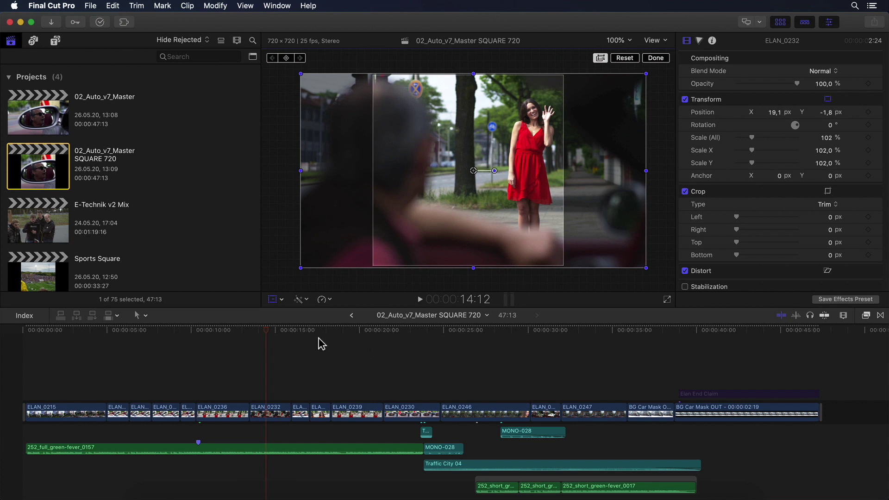
Move the playhead to about 26 seconds and select clip ELAN_0246.
left_click_drag(307, 330, 461, 334)
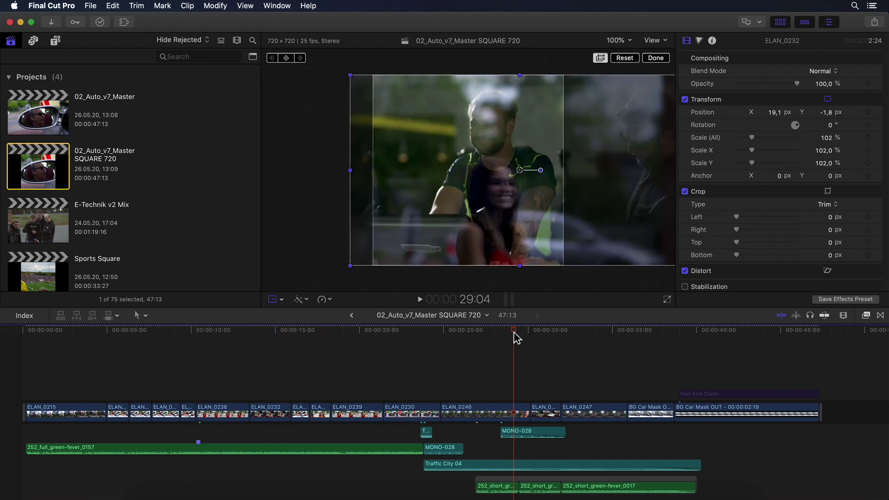
left_click(468, 338)
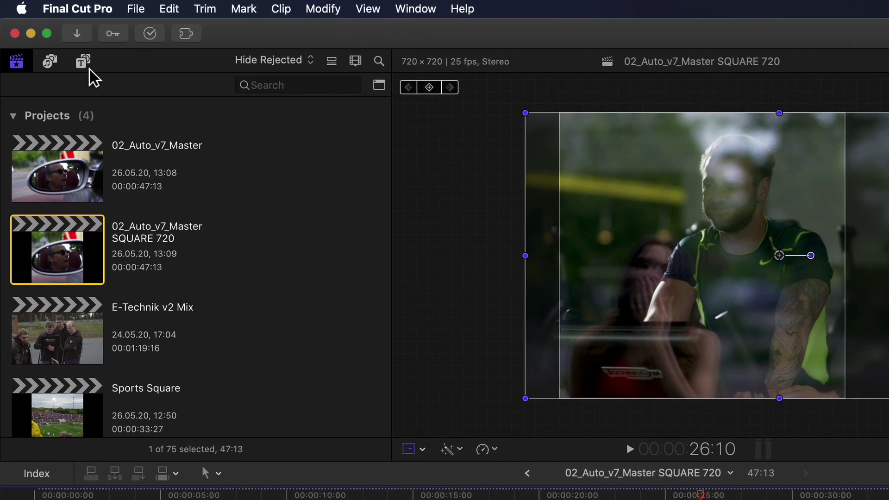
Show the Social category in the Titles and Generators browser.
left_click(84, 62)
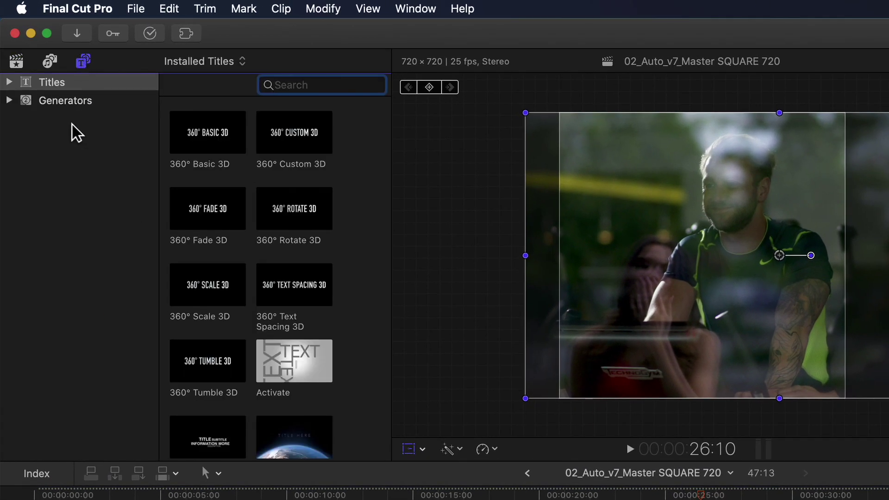
left_click(9, 83)
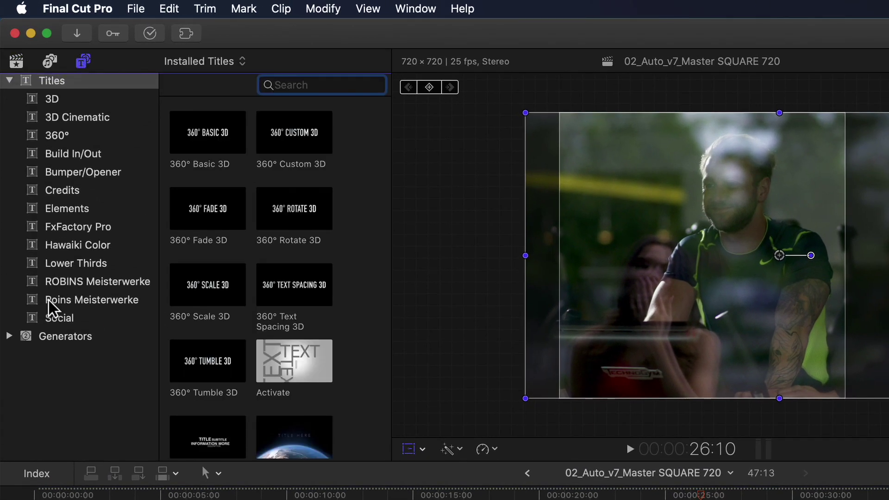
left_click(97, 319)
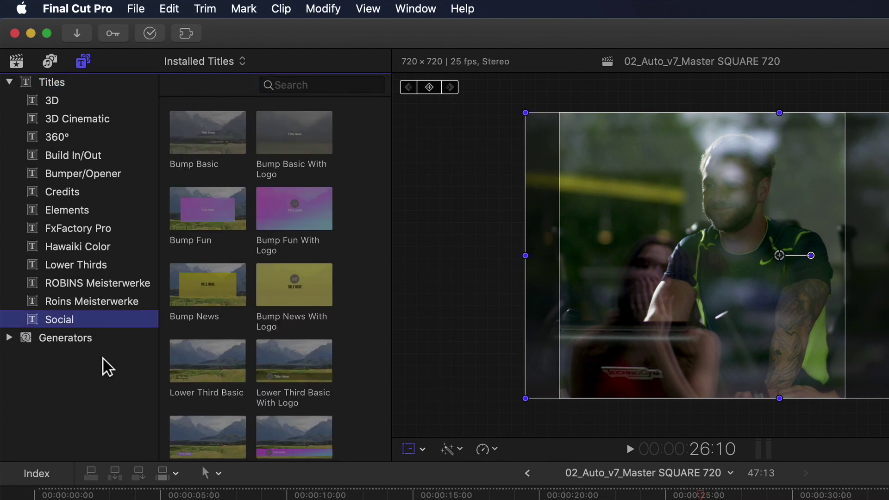
Browse the Social titles, then switch back to the original 02_Auto_v7_Master project.
scroll(348, 371, "down", 3)
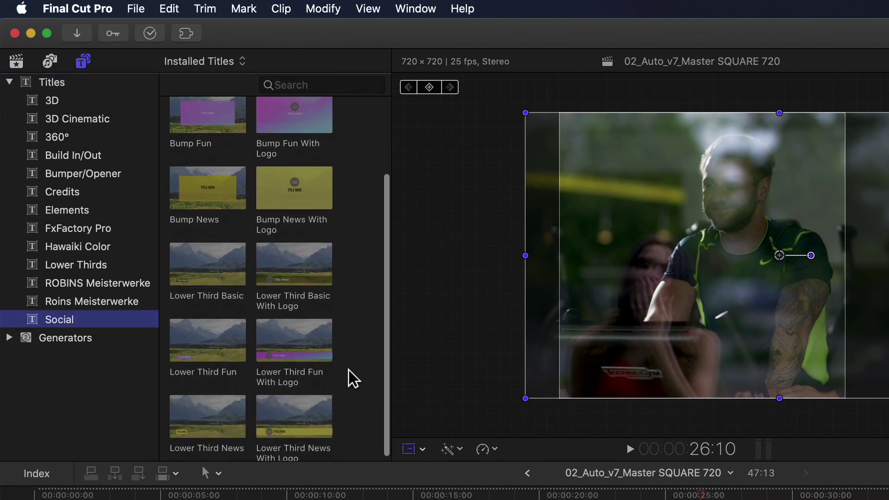
scroll(348, 371, "up", 4)
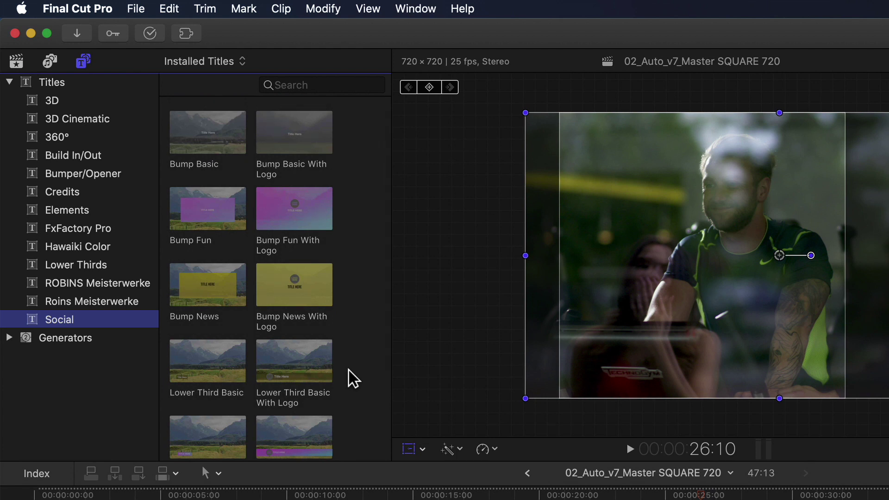
scroll(349, 371, "down", 3)
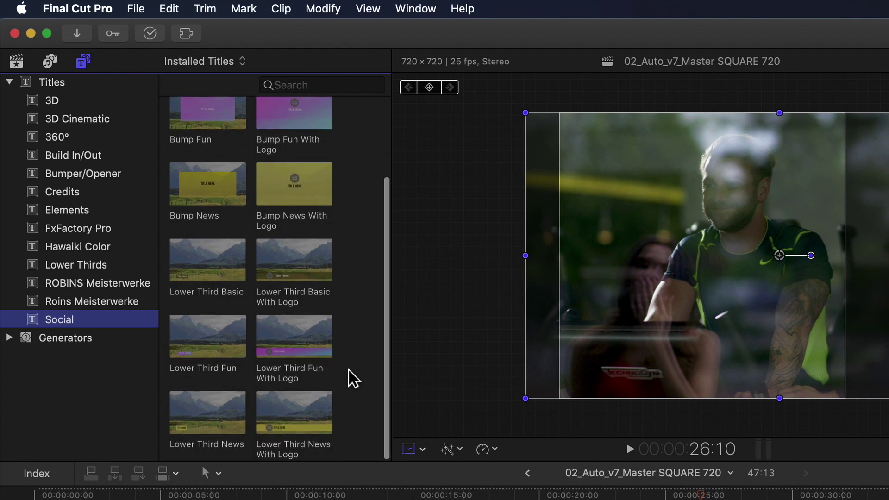
scroll(349, 371, "up", 4)
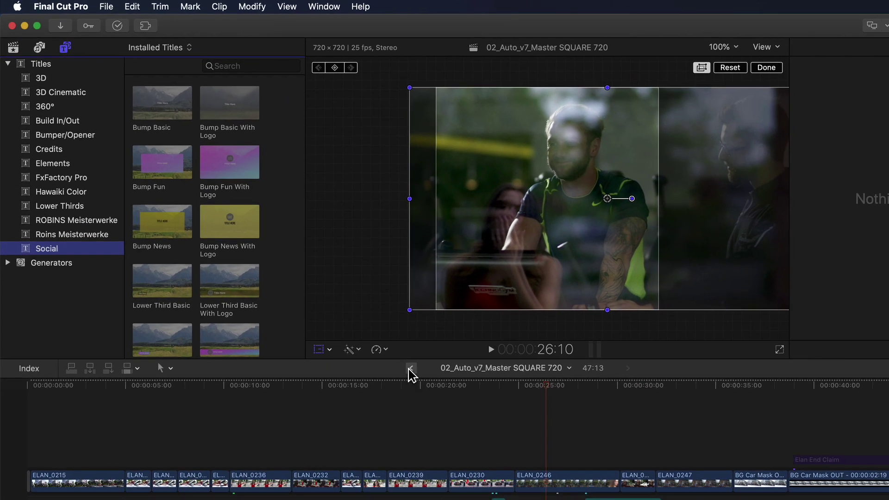
left_click(411, 368)
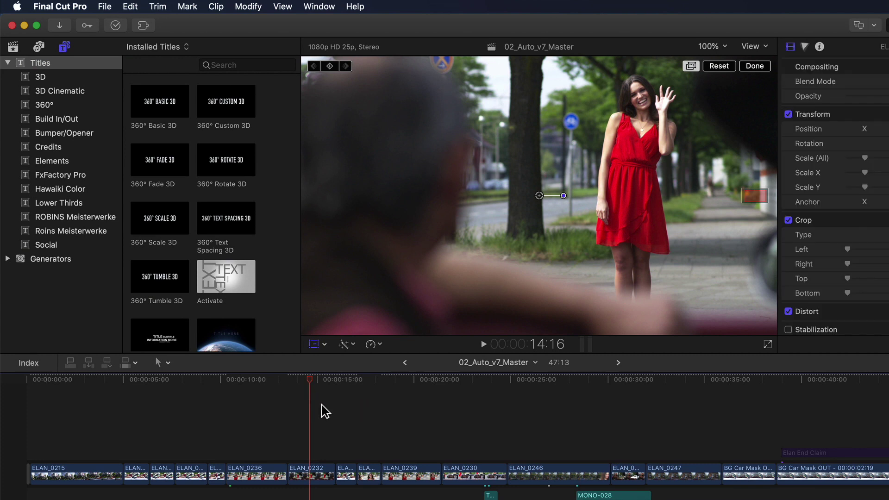
Connect a Lower Third News title at about 10 seconds, then return to SQUARE 720.
left_click(264, 406)
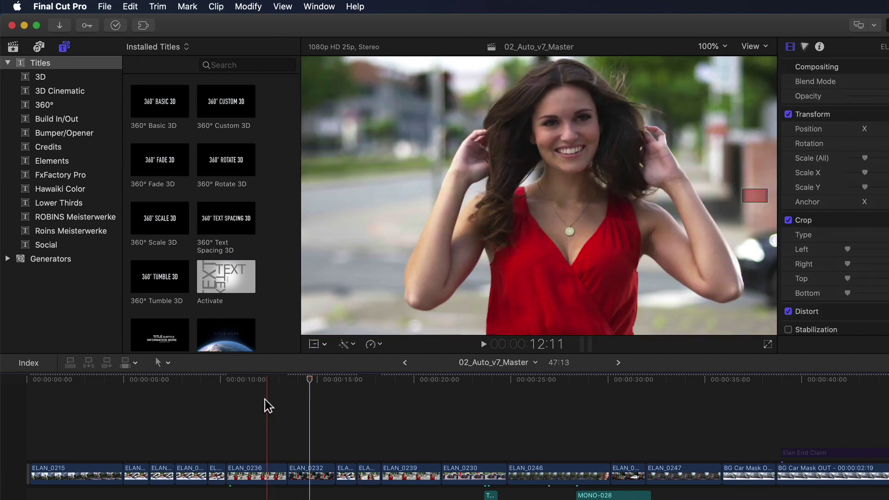
left_click(64, 245)
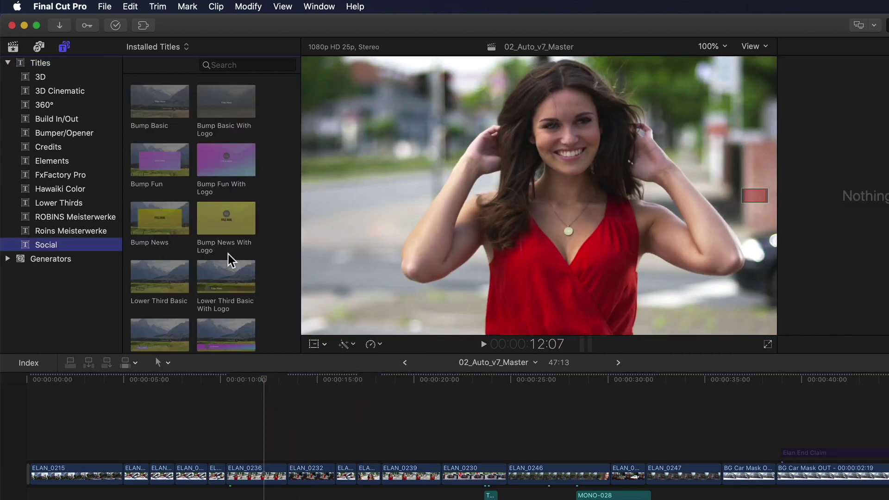
scroll(226, 260, "down", 3)
left_click(162, 315)
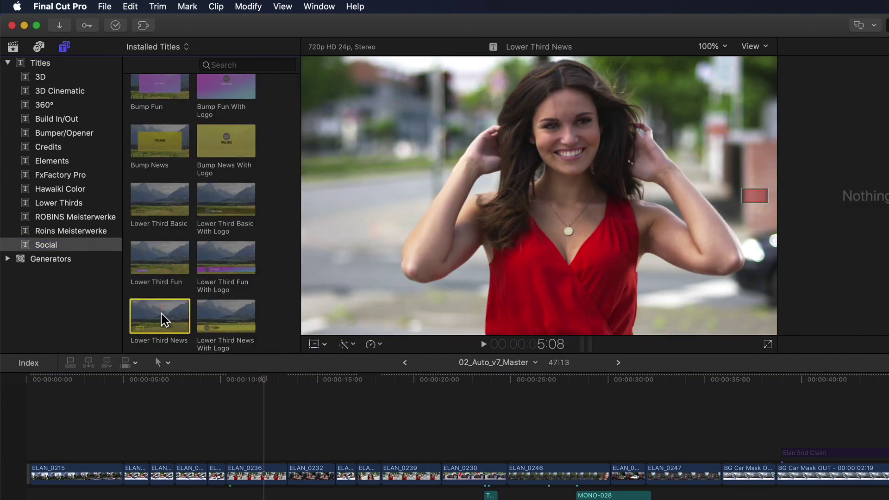
key("q")
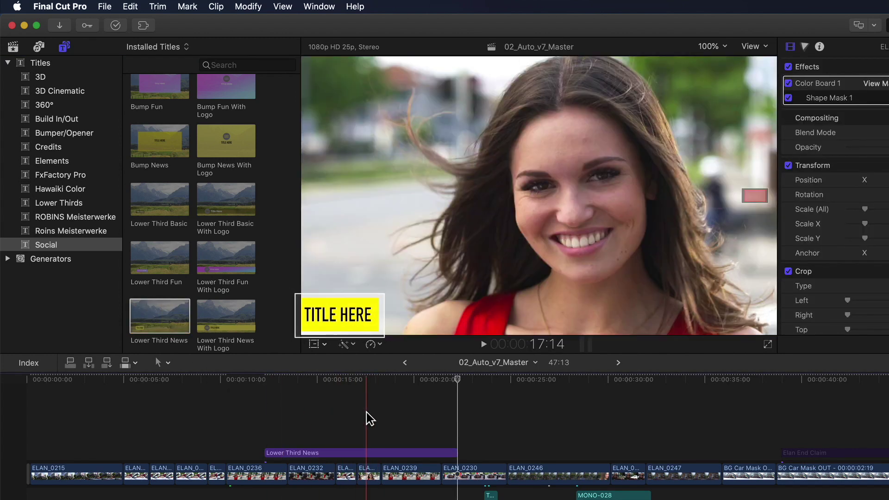
left_click(619, 363)
left_click(287, 391)
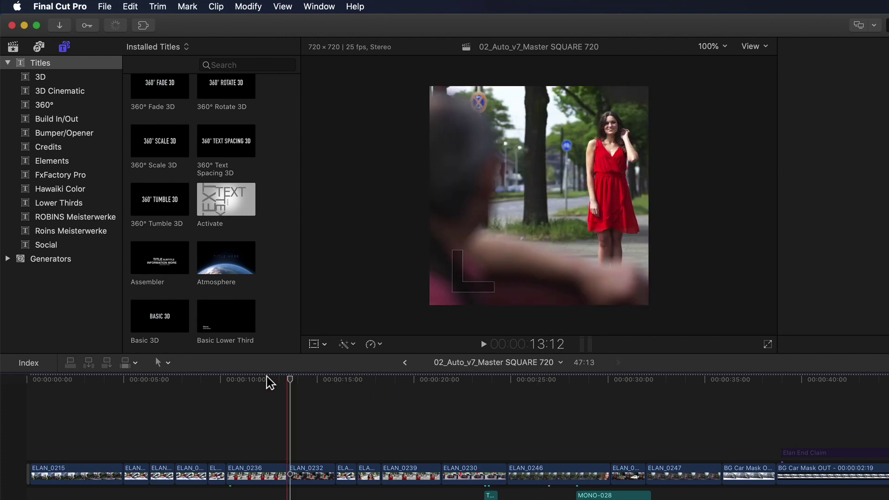
Connect the Lower Third News title at the playhead and preview its TITLE HERE text.
left_click(46, 245)
key("q")
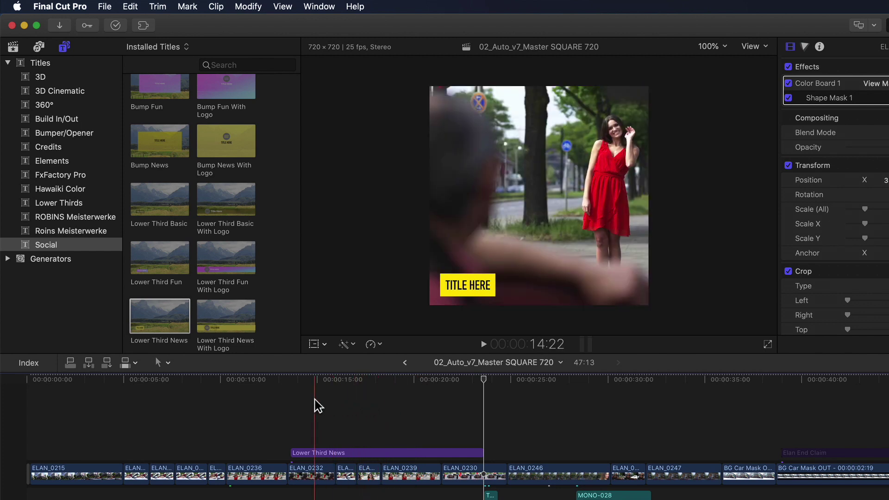
left_click(315, 406)
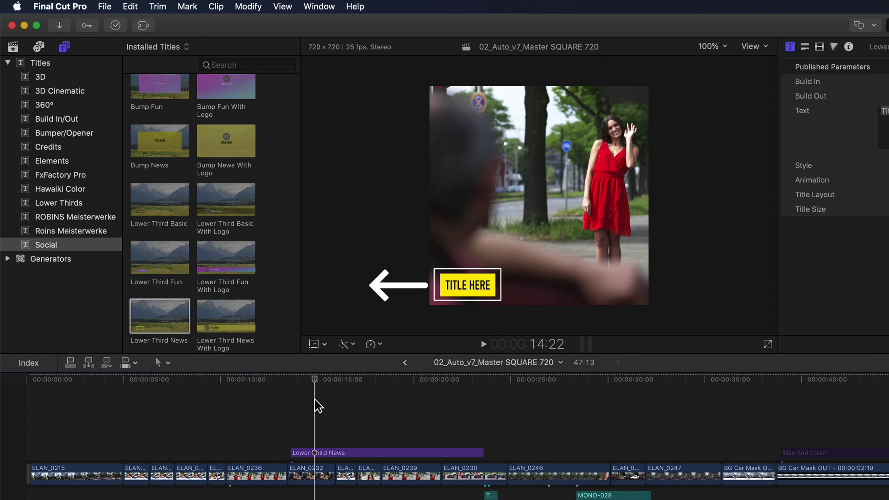